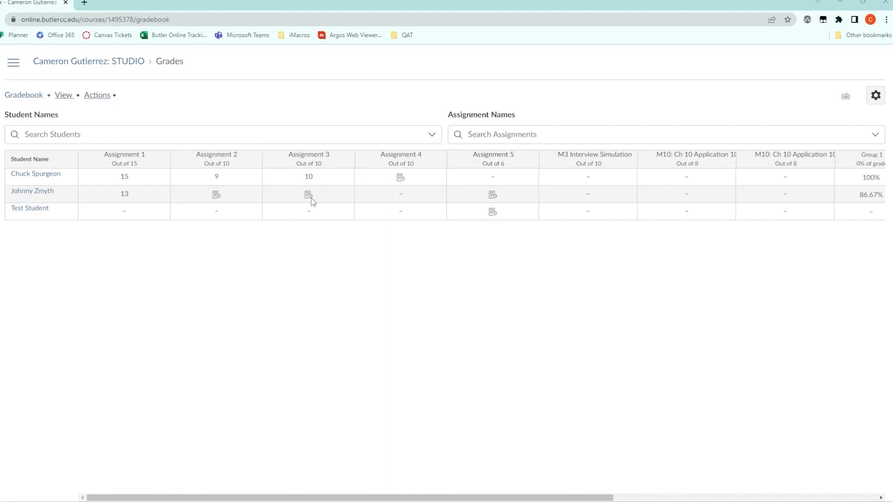
Step: Try to enter a grade of 8 for the second student's Assignment 3 directly in the gradebook grid
{"action": "left_click", "coordinate": [312, 199]}
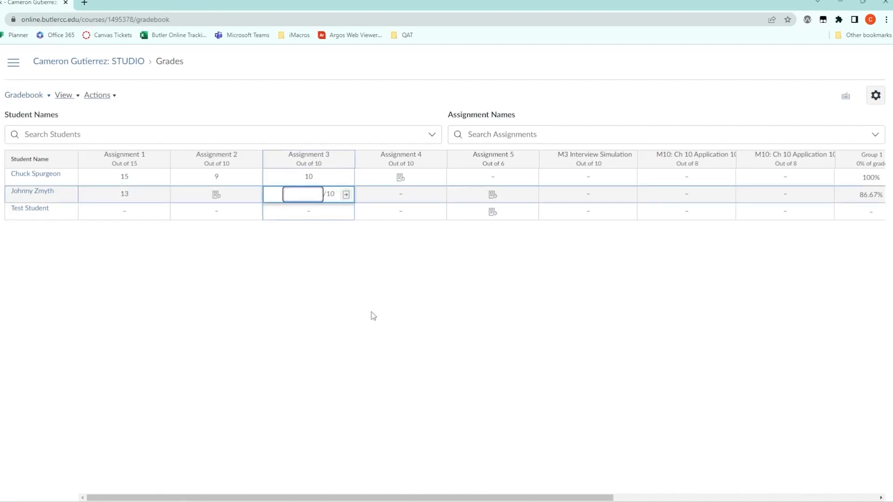
{"action": "type", "text": "8"}
{"action": "left_click", "coordinate": [369, 313]}
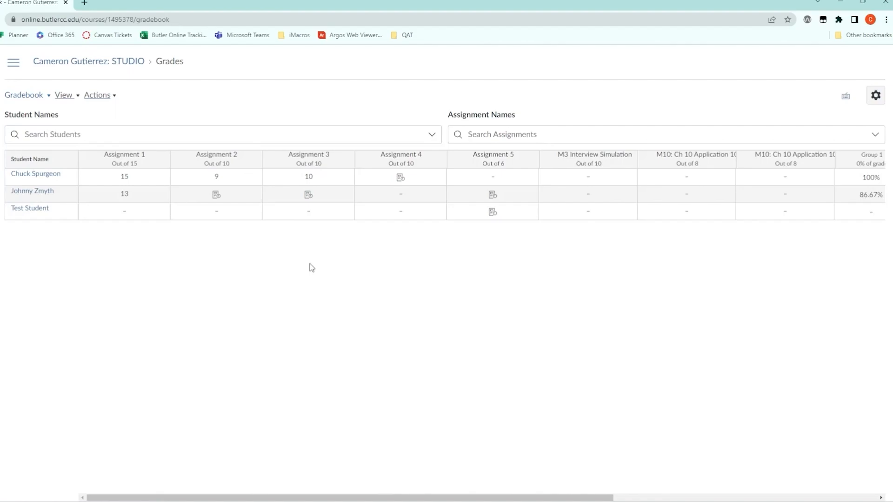
Step: Grade the first student's Assignment 4 submission 10 out of 10 in SpeedGrader, then return to the gradebook and refresh it
{"action": "mouse_move", "coordinate": [440, 163]}
{"action": "left_click", "coordinate": [437, 161]}
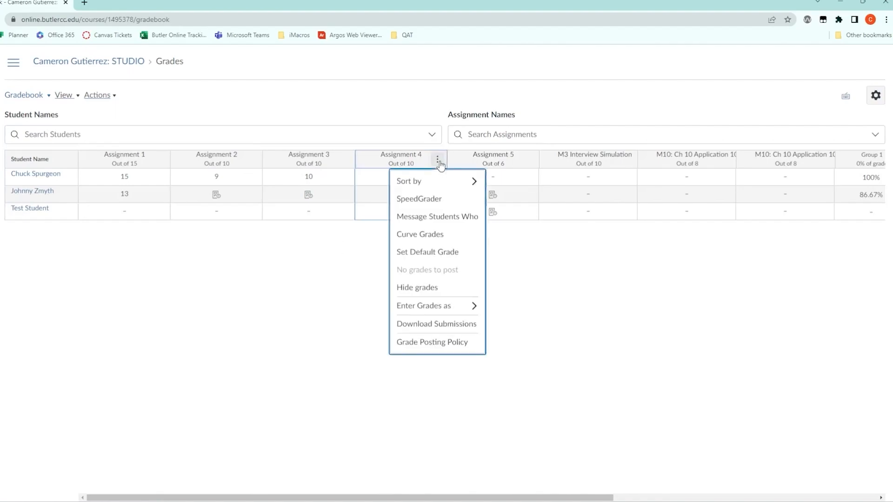
{"action": "left_click", "coordinate": [438, 204]}
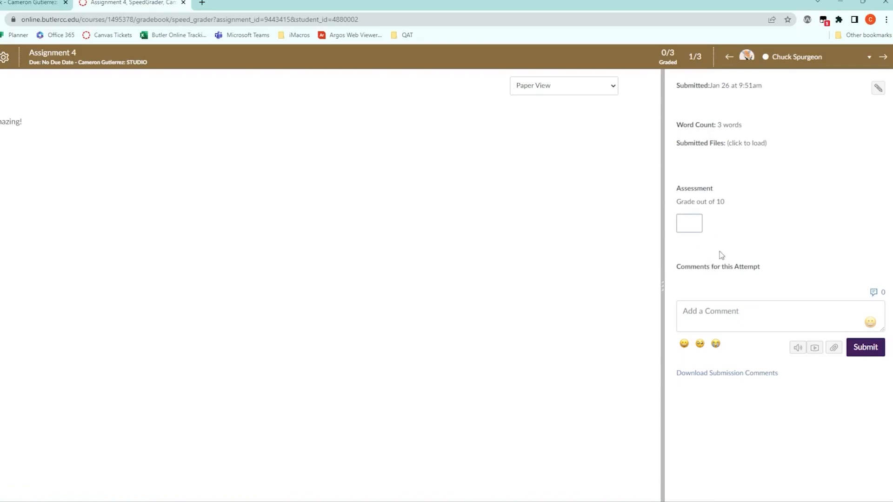
{"action": "type", "text": "10"}
{"action": "key", "text": "Return"}
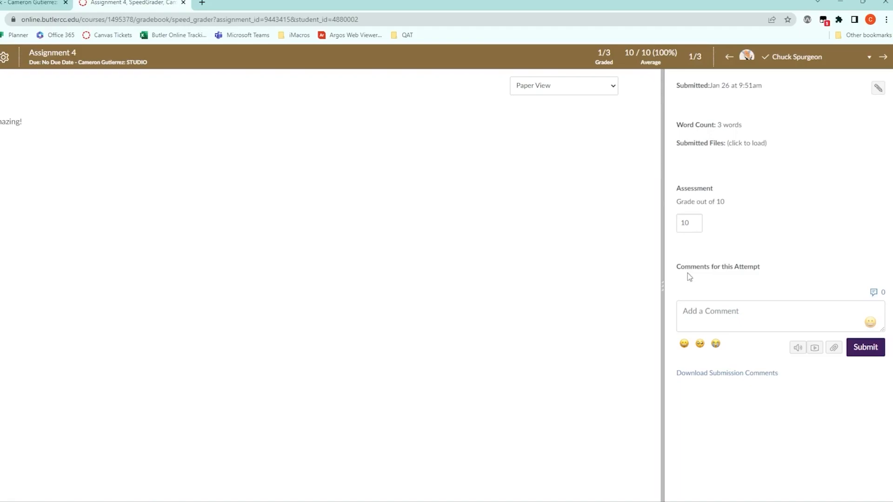
{"action": "key", "text": "ctrl+w"}
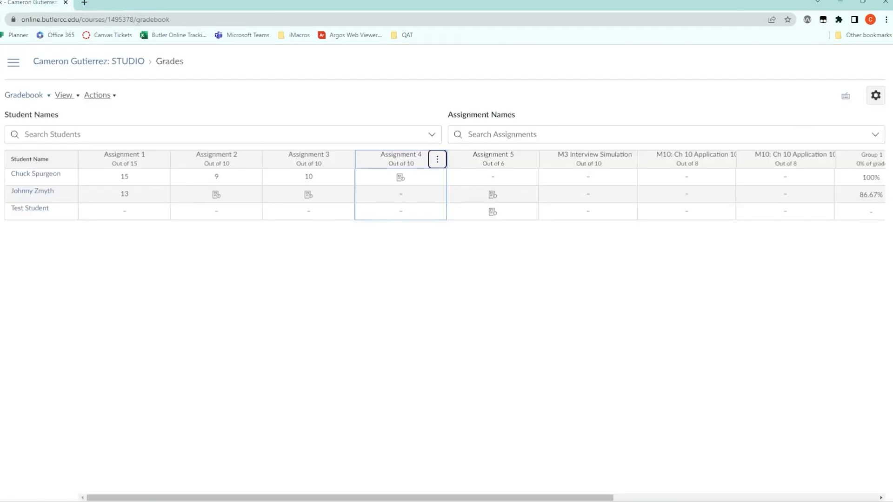
{"action": "key", "text": "F5"}
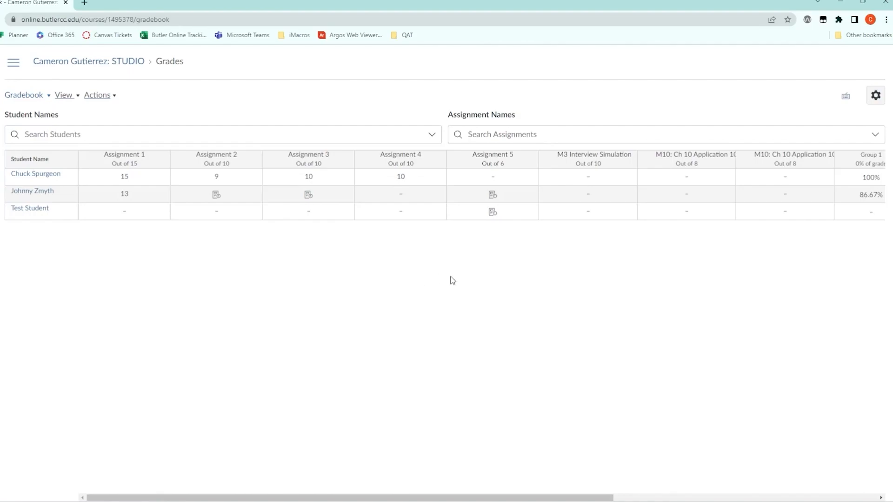
Step: Set the status of the second student's Assignment 4 to Missing in the grade details
{"action": "left_click", "coordinate": [405, 194]}
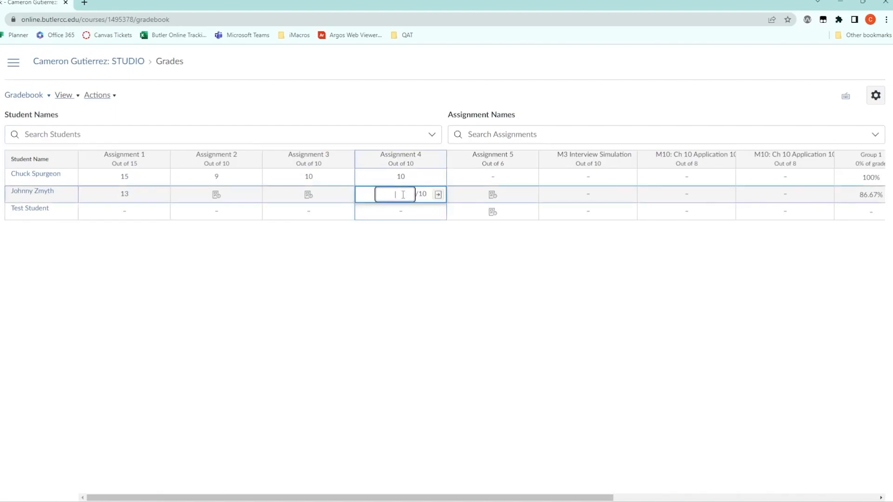
{"action": "left_click", "coordinate": [437, 194]}
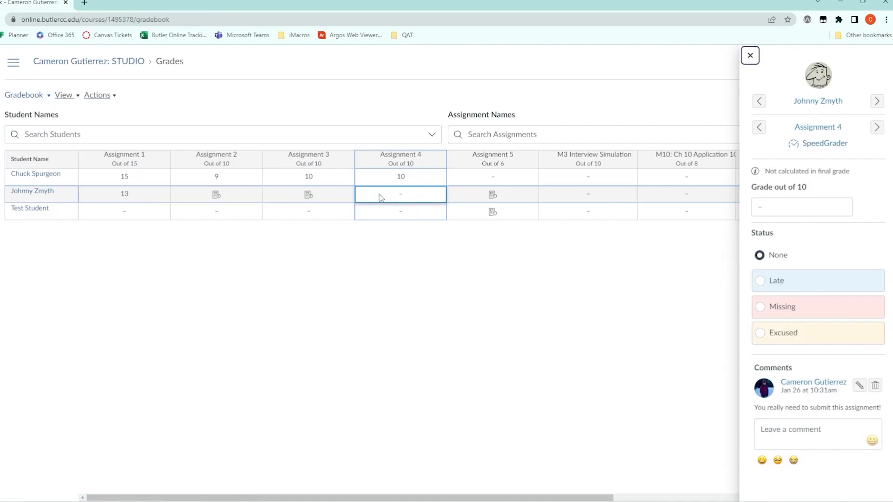
{"action": "left_click", "coordinate": [802, 311]}
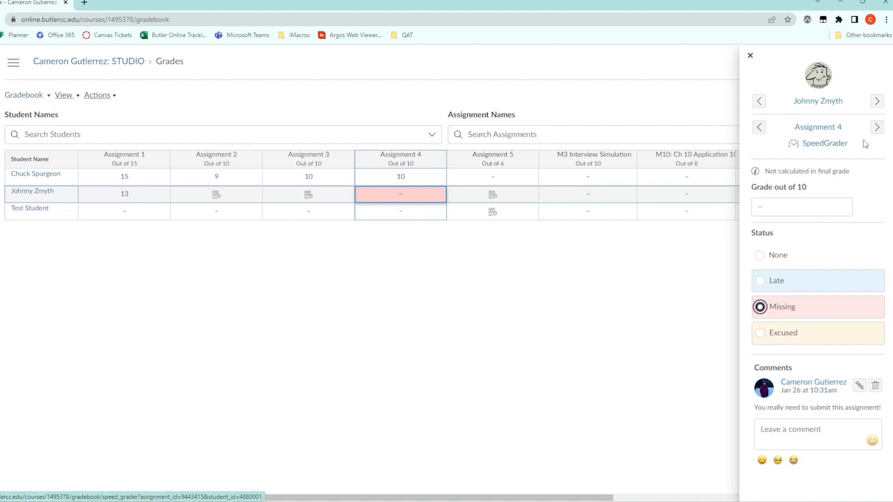
Step: Examine the second student's grade details for Assignments 1 to 4, browse the neighbouring students' Assignment 4 details, and close the details
{"action": "left_click", "coordinate": [759, 127]}
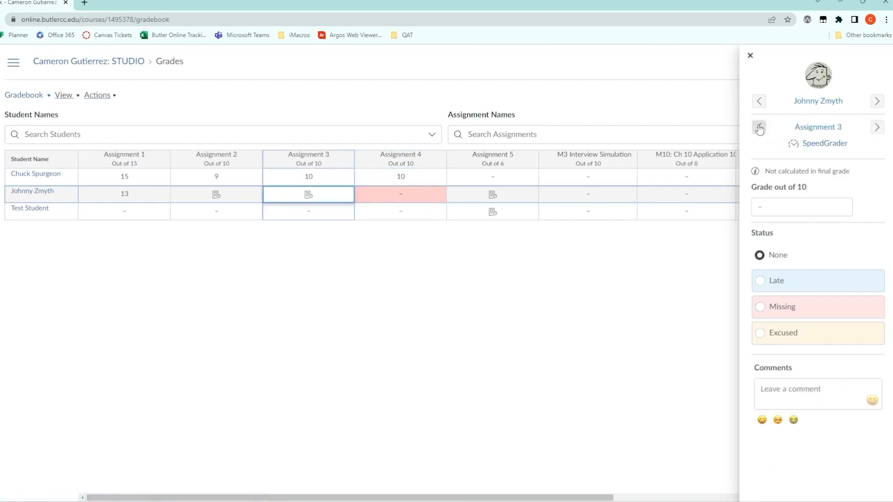
{"action": "left_click", "coordinate": [760, 127]}
{"action": "left_click", "coordinate": [759, 127]}
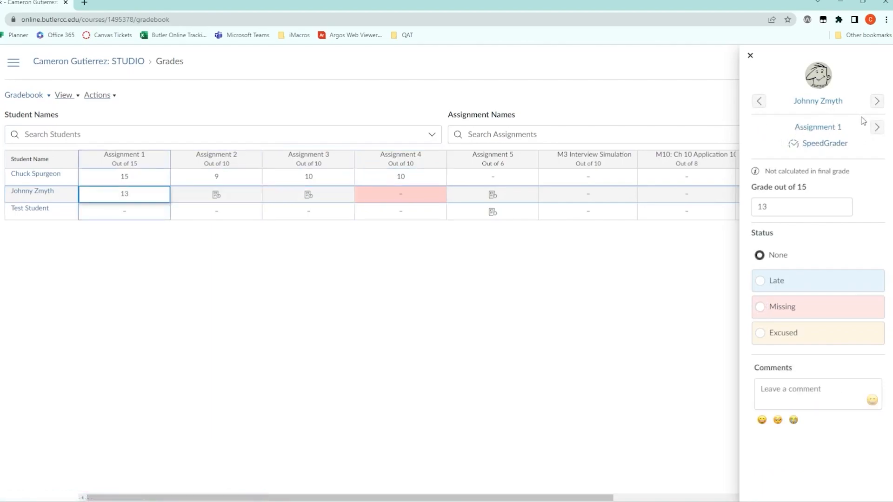
{"action": "left_click", "coordinate": [878, 127]}
{"action": "left_click", "coordinate": [878, 130]}
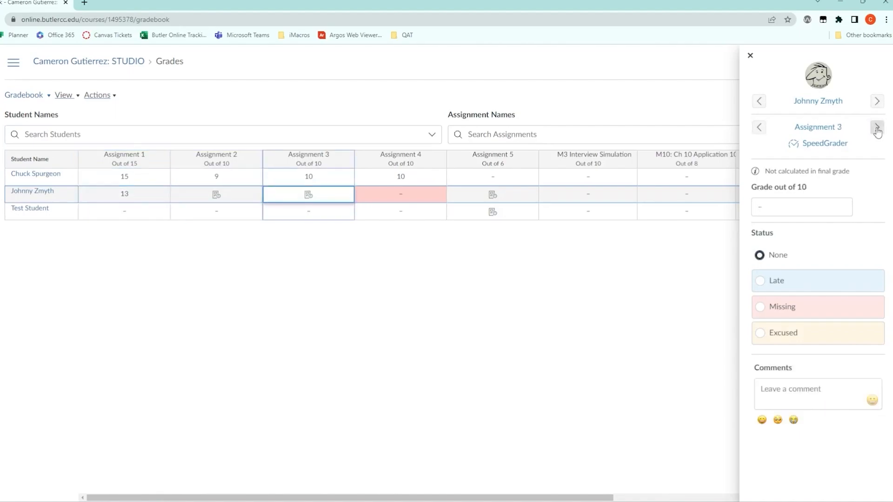
{"action": "left_click", "coordinate": [878, 131]}
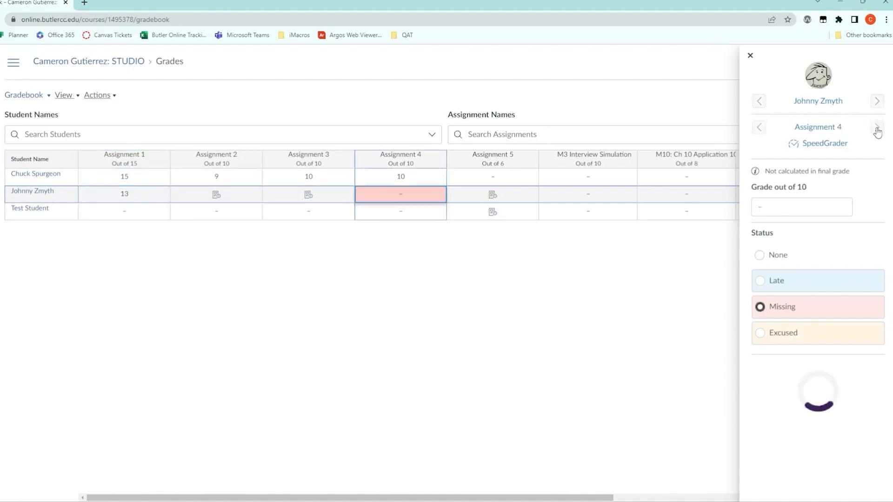
{"action": "left_click", "coordinate": [759, 101]}
{"action": "left_click", "coordinate": [877, 101]}
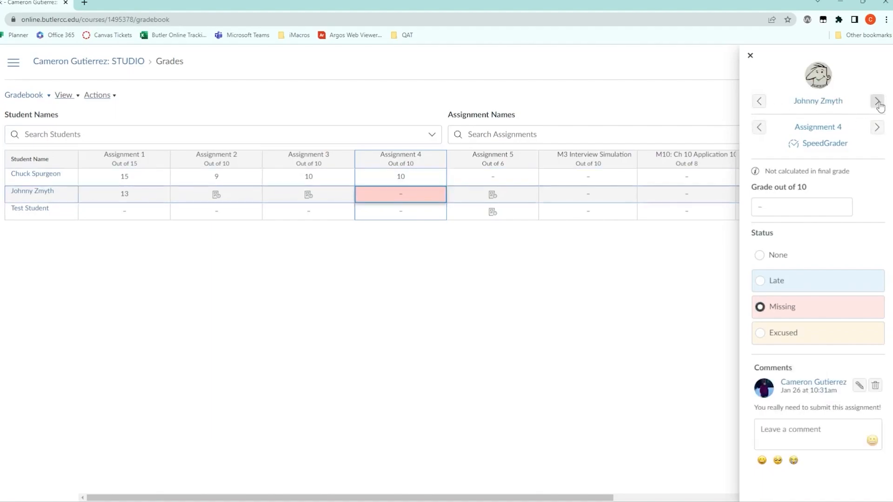
{"action": "left_click", "coordinate": [878, 101]}
{"action": "left_click", "coordinate": [759, 101]}
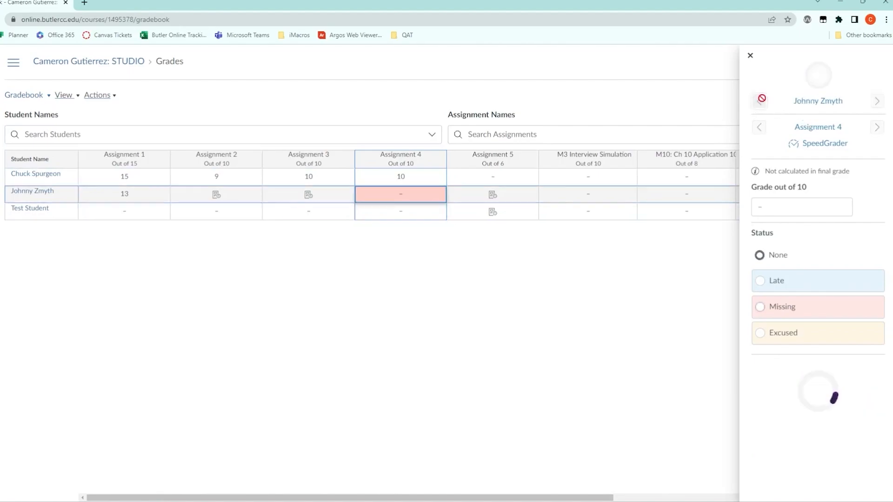
{"action": "left_click", "coordinate": [750, 55]}
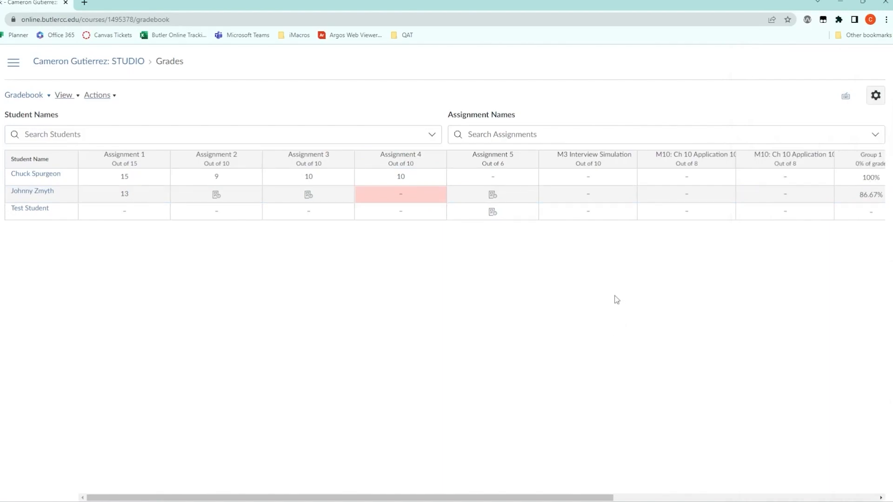
Step: Try to apply an automatic grade of 0% to missing submissions in the gradebook's late policies
{"action": "left_click", "coordinate": [876, 98]}
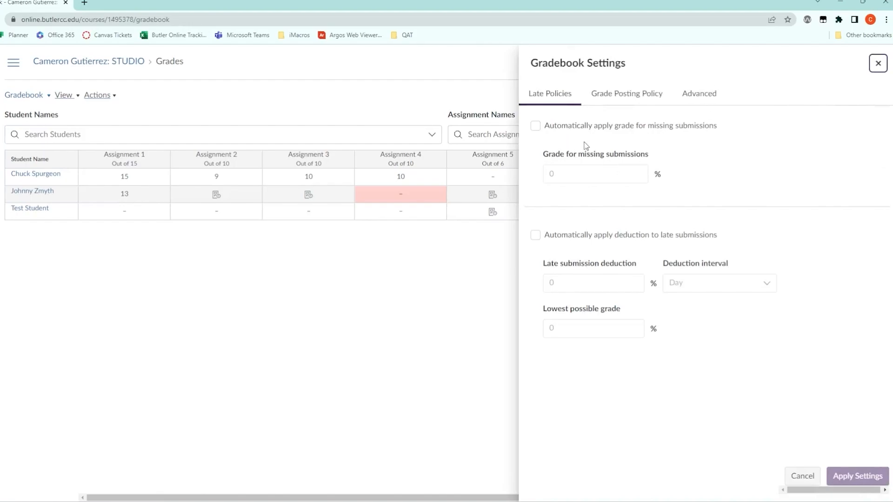
{"action": "left_click", "coordinate": [538, 132]}
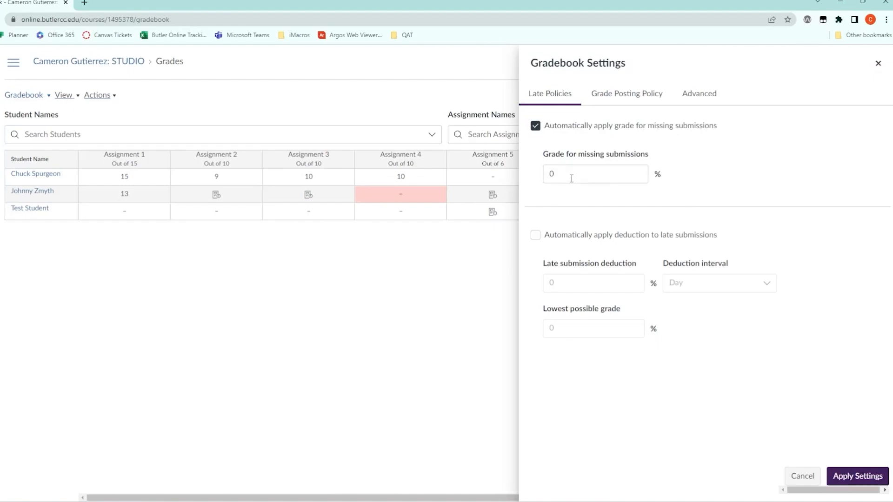
{"action": "left_click", "coordinate": [854, 487]}
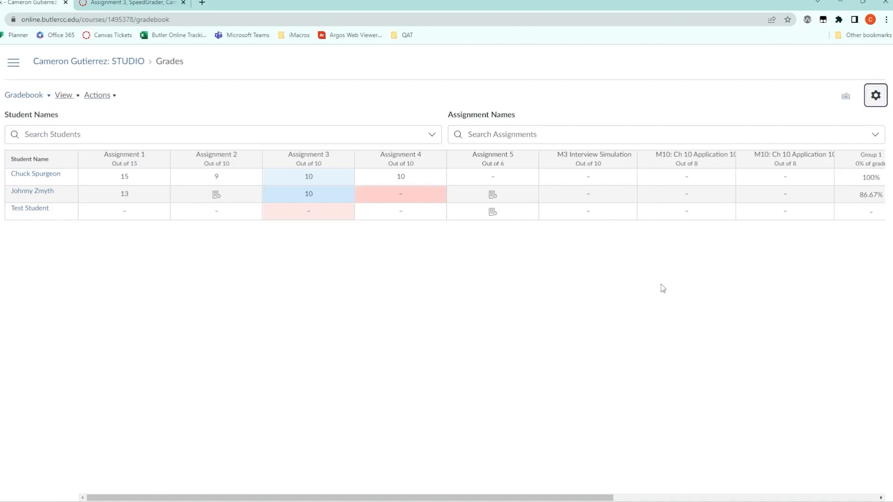
Step: Enable automatic deductions for late submissions in the gradebook's late policies, set to 10% per day
{"action": "left_click", "coordinate": [876, 95]}
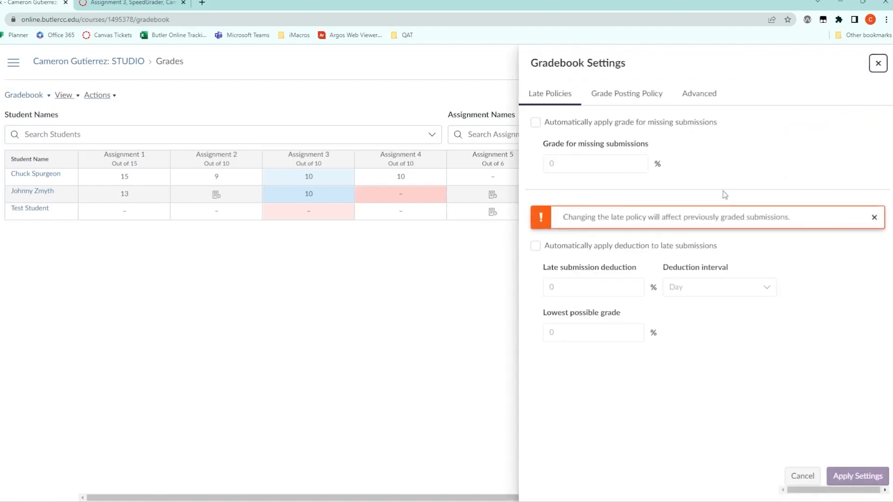
{"action": "left_click", "coordinate": [536, 247]}
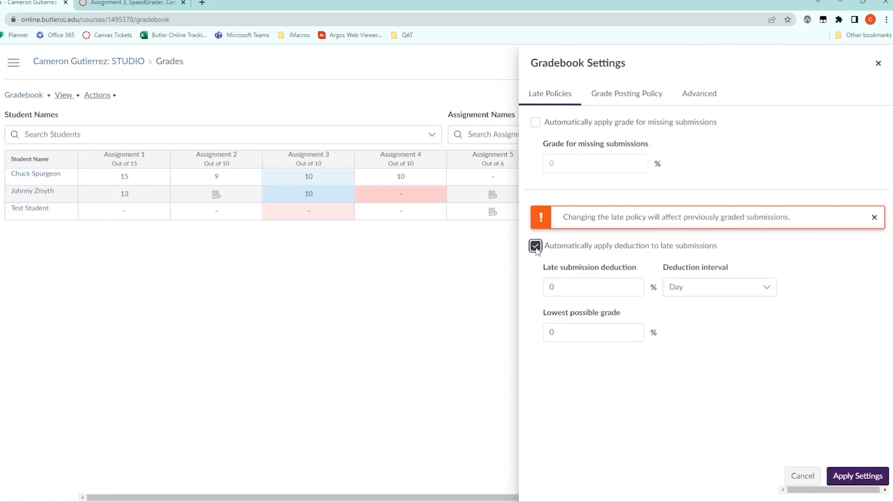
{"action": "left_click", "coordinate": [582, 288]}
{"action": "type", "text": "10"}
{"action": "left_click", "coordinate": [716, 322]}
{"action": "left_click", "coordinate": [728, 287]}
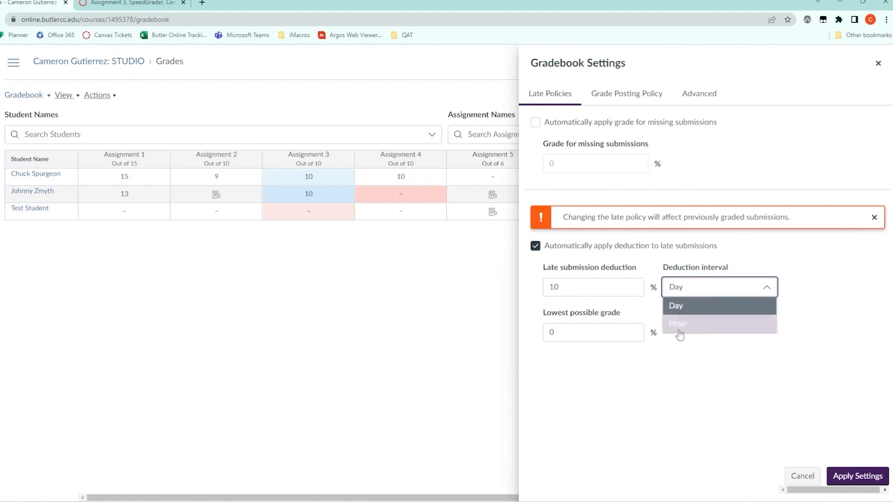
{"action": "left_click", "coordinate": [698, 292]}
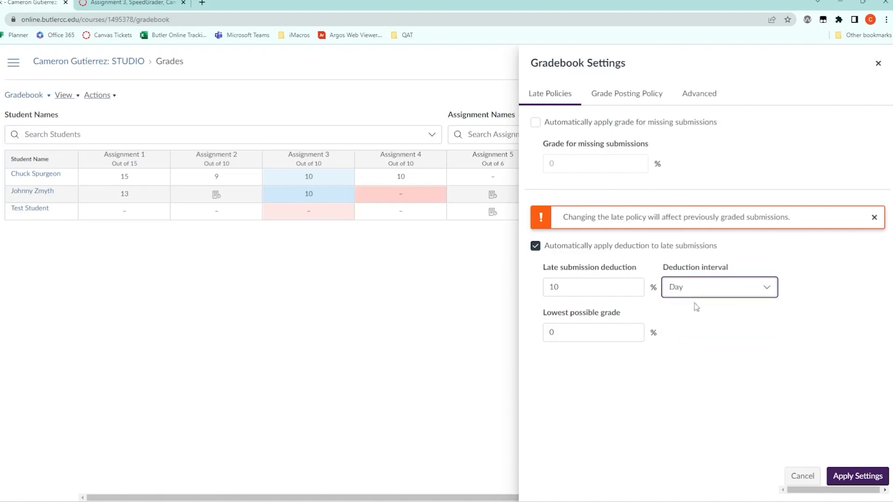
Step: Set the late policy's lowest possible grade to 80% and apply the gradebook settings
{"action": "left_click", "coordinate": [743, 330]}
{"action": "left_click_drag", "start_coordinate": [557, 333], "coordinate": [544, 337]}
{"action": "key", "text": "BackSpace"}
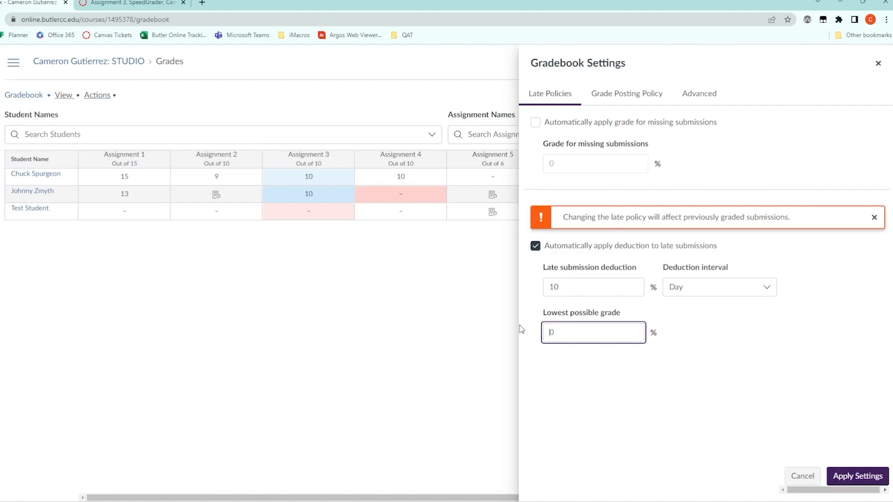
{"action": "type", "text": "80"}
{"action": "left_click", "coordinate": [618, 427]}
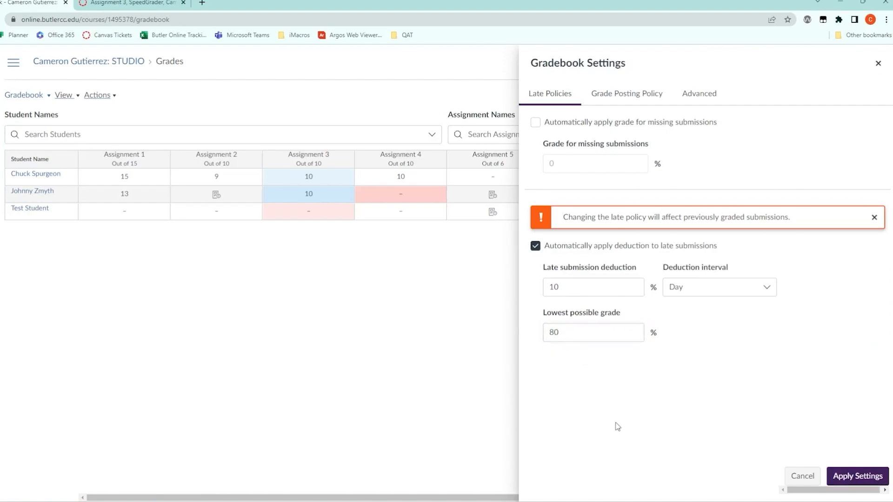
{"action": "left_click", "coordinate": [859, 478]}
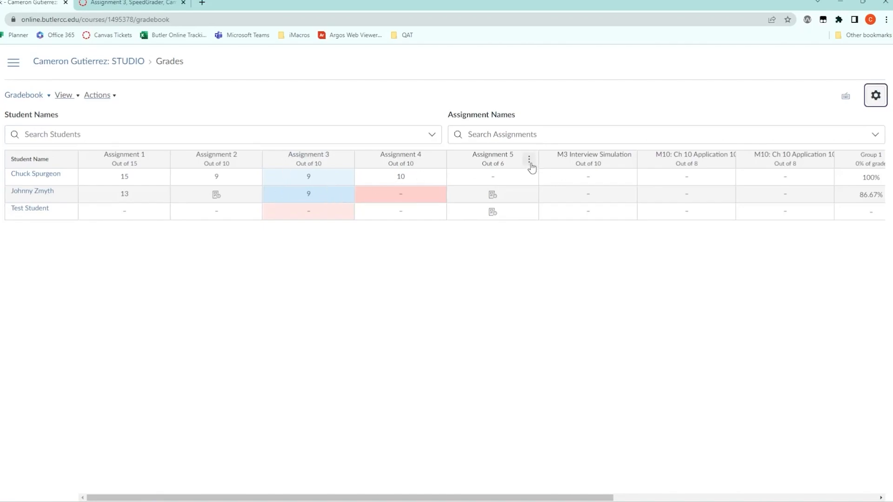
Step: Start a message to students who have not yet submitted Assignment 5 and review its recipient list
{"action": "left_click", "coordinate": [530, 161]}
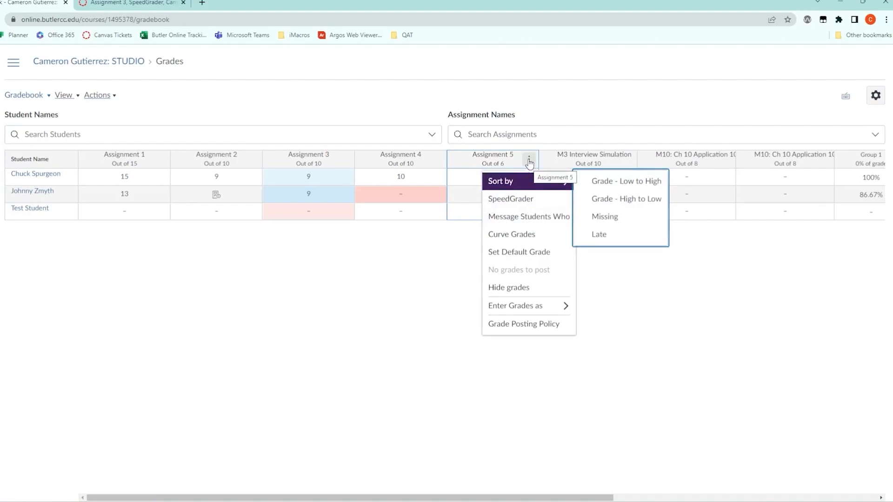
{"action": "left_click", "coordinate": [538, 223]}
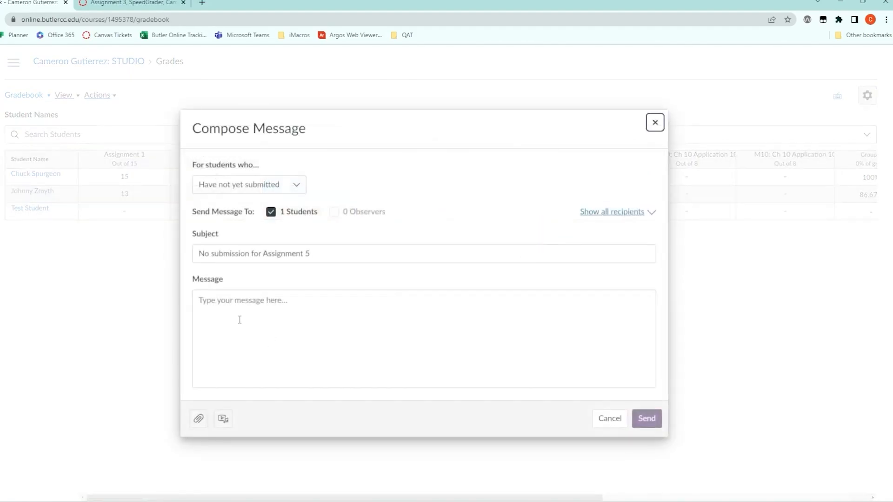
{"action": "left_click", "coordinate": [268, 190]}
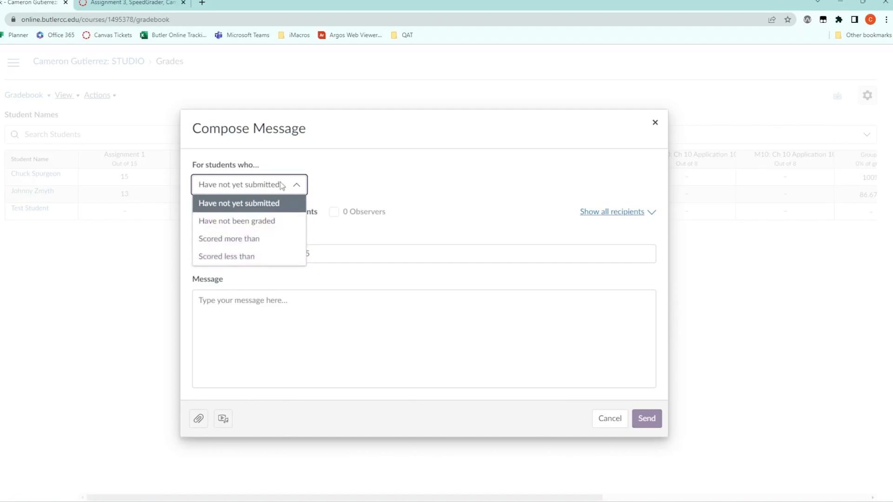
{"action": "left_click", "coordinate": [273, 205]}
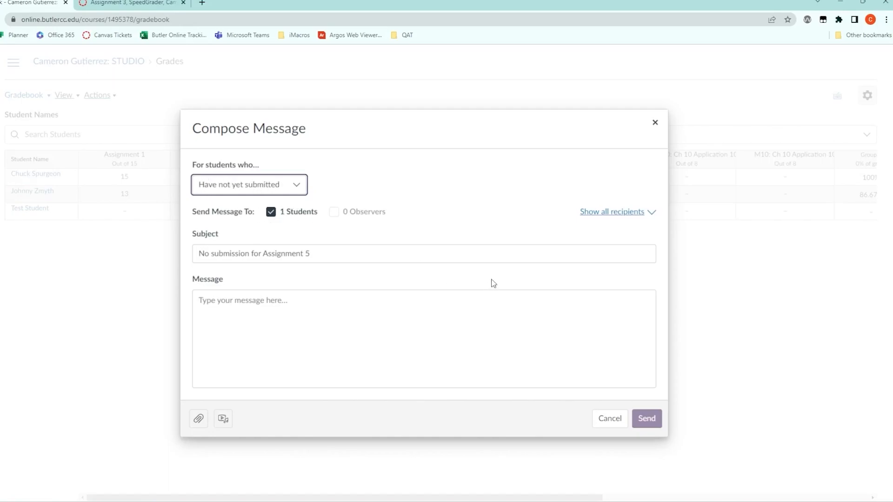
{"action": "left_click", "coordinate": [589, 213]}
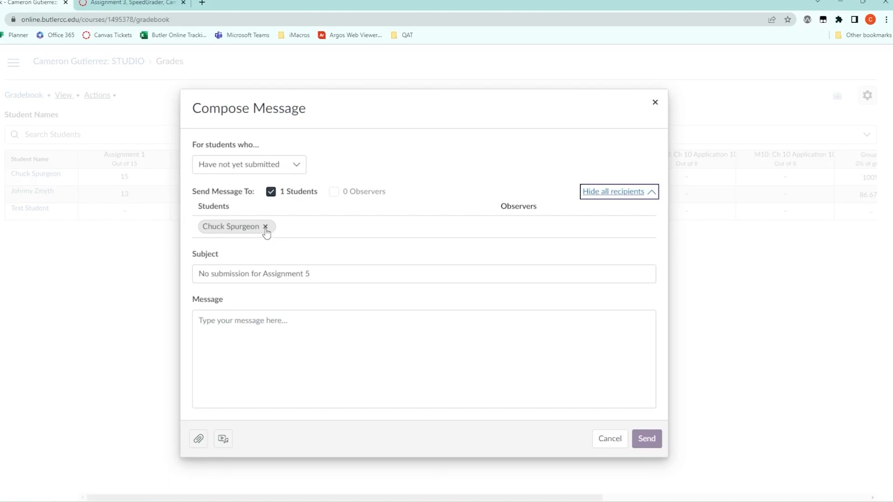
{"action": "left_click", "coordinate": [652, 192]}
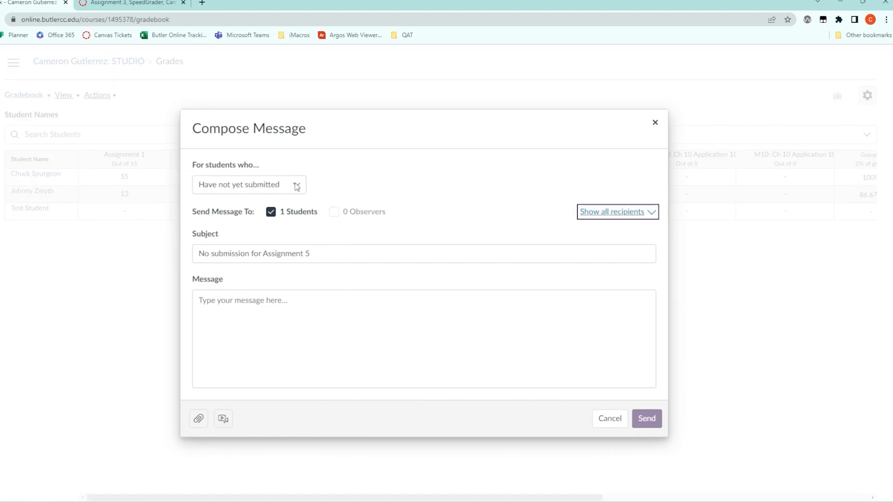
Step: Write "Please submit your assignment" as the message body and send it
{"action": "left_click", "coordinate": [266, 324]}
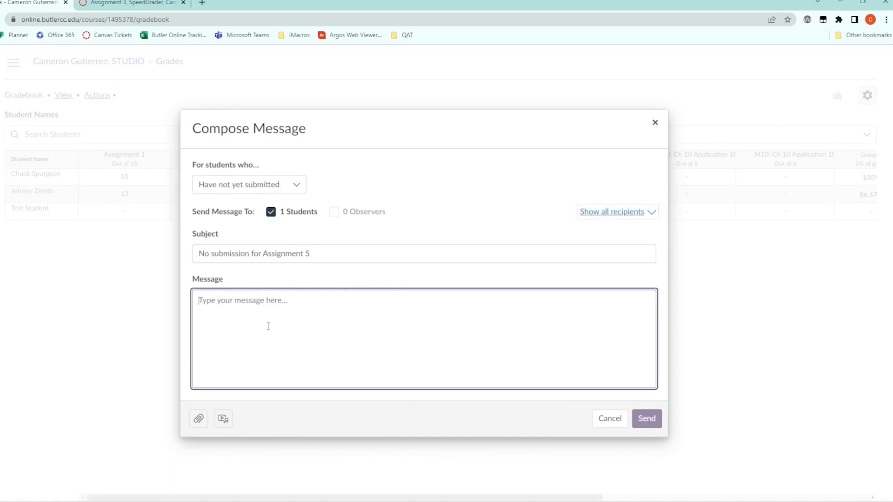
{"action": "type", "text": "Please s"}
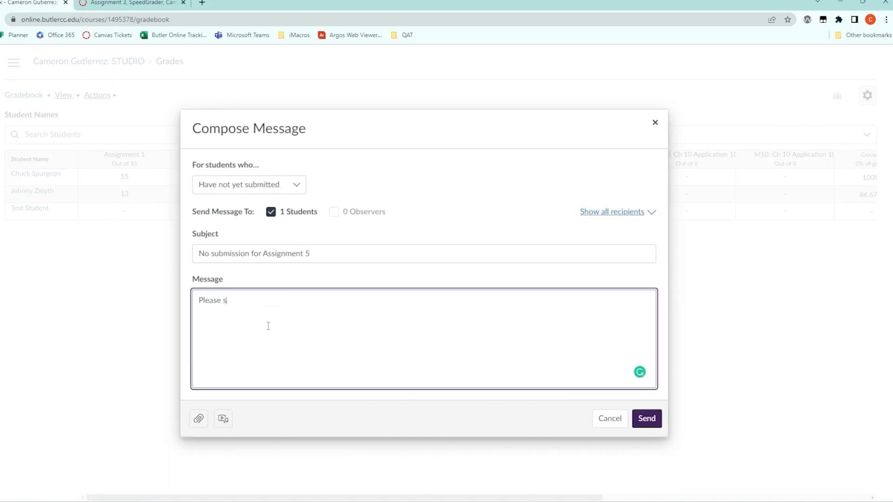
{"action": "type", "text": "ubmit your assignment"}
{"action": "left_click", "coordinate": [647, 421]}
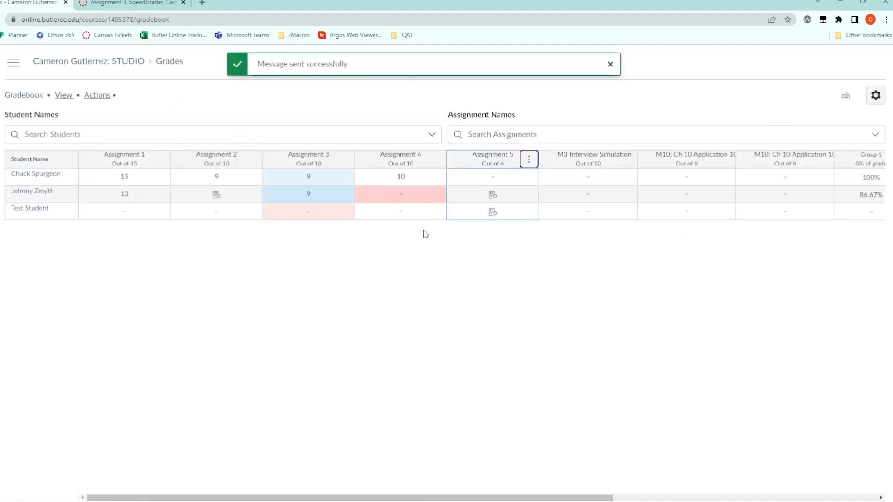